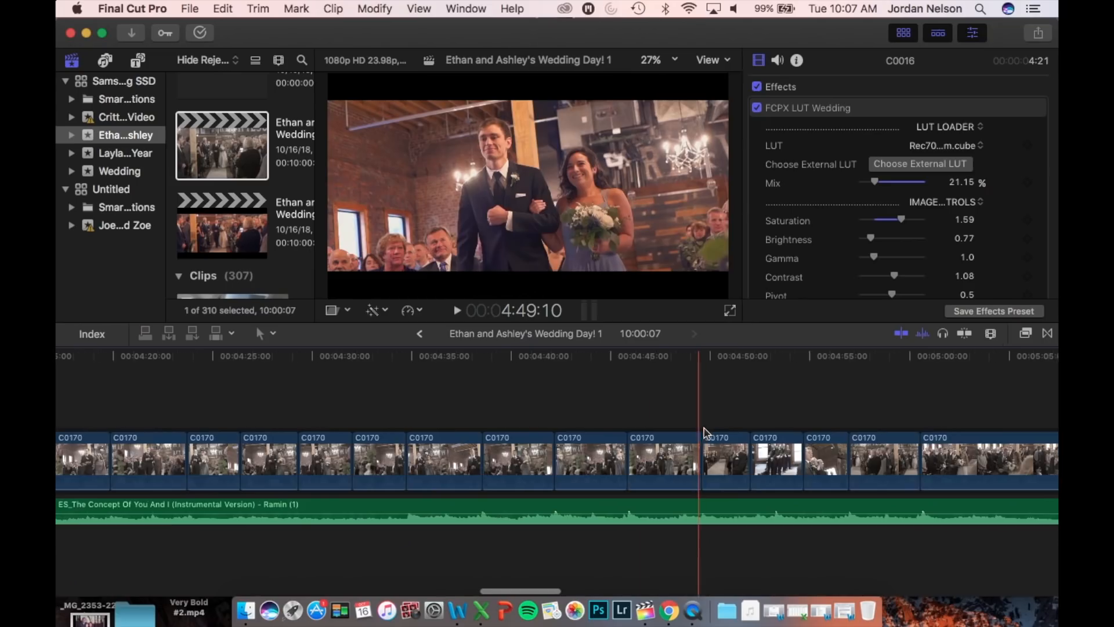
# Review the wedding edit from about 4:49 through the couple and reception clips, and return to the start of the timeline.
pyautogui.hscroll(20, 497, 432)
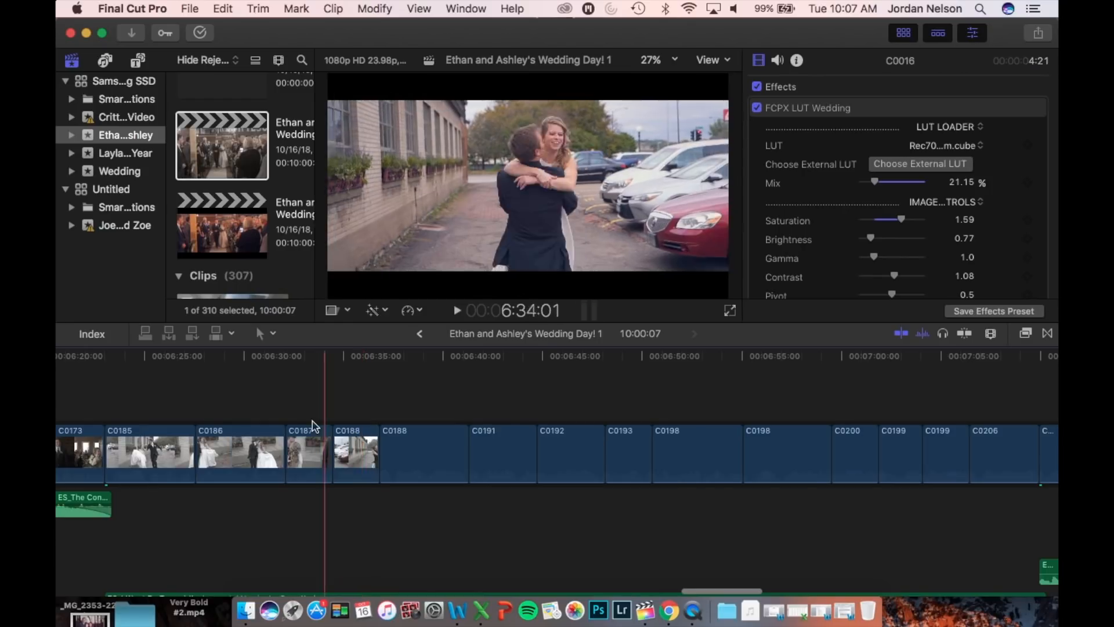
pyautogui.hscroll(3, 314, 426)
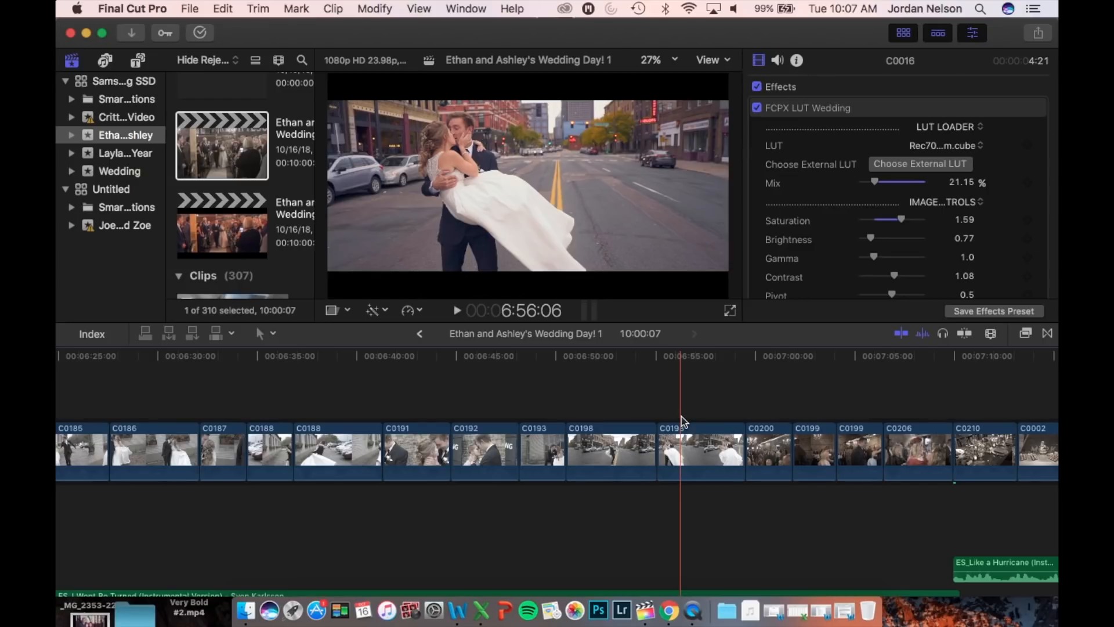
pyautogui.hscroll(5, 682, 420)
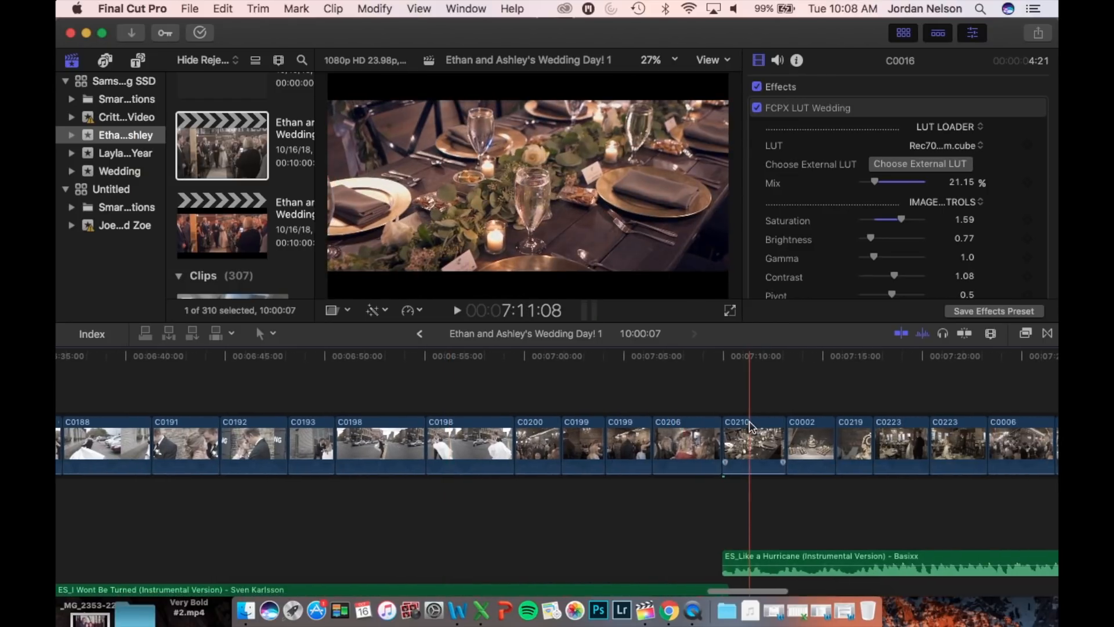
pyautogui.hscroll(15, 751, 427)
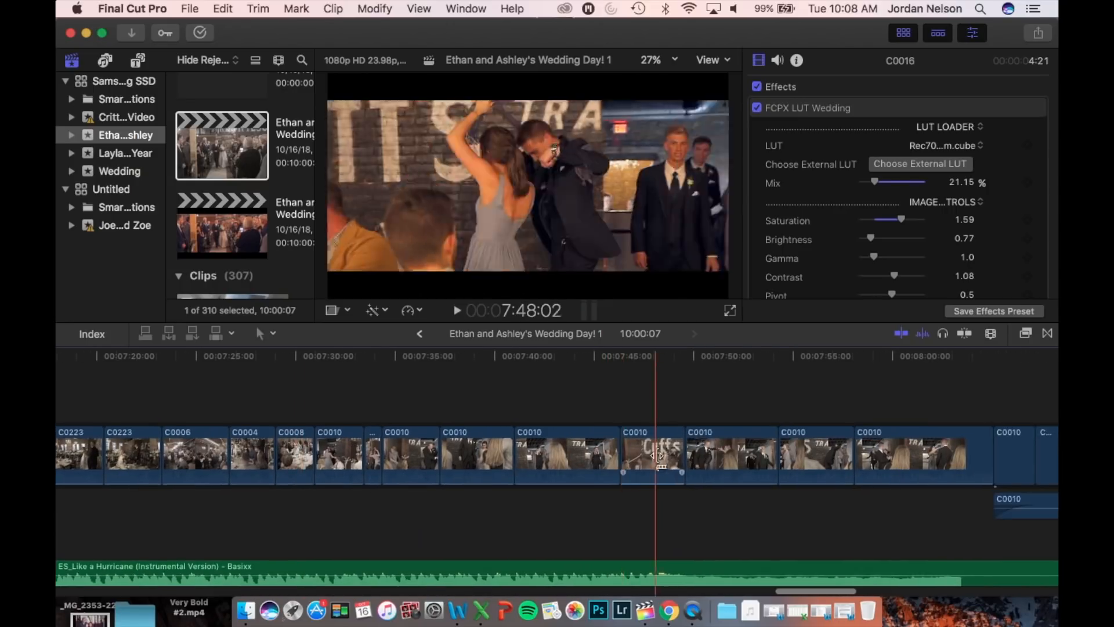
pyautogui.hscroll(2, 657, 456)
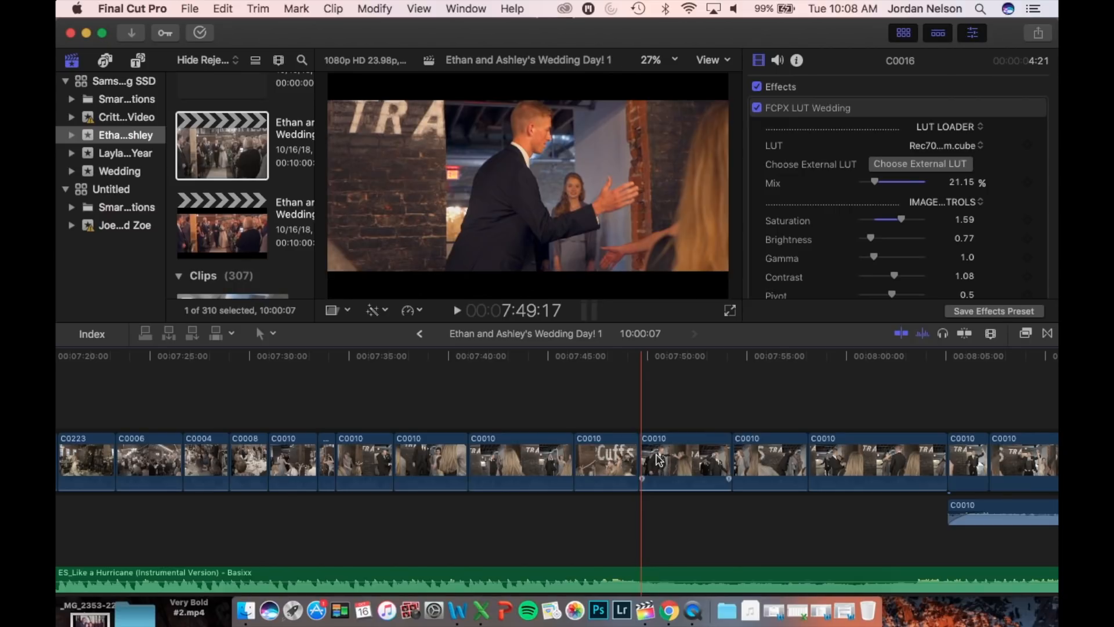
pyautogui.hscroll(12, 812, 505)
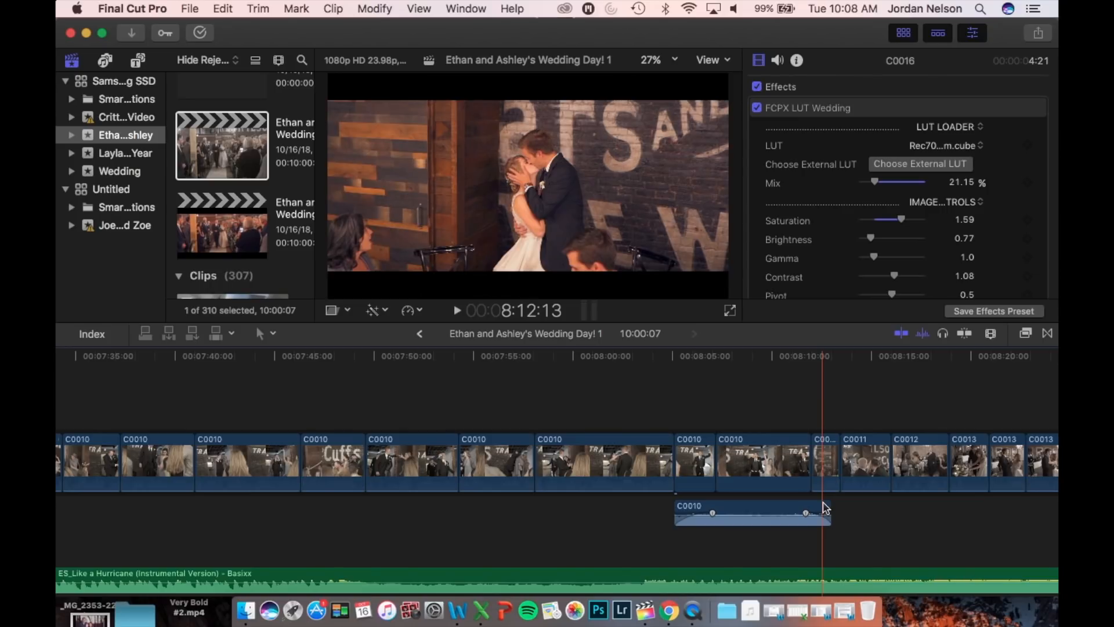
pyautogui.hscroll(-20, 825, 508)
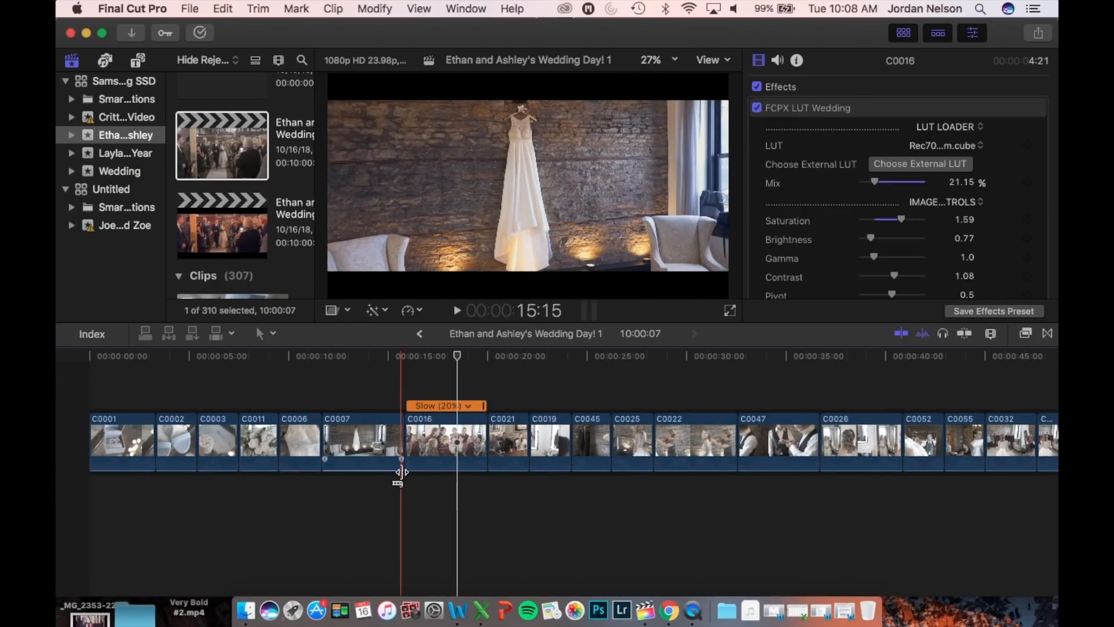
pyautogui.scroll(-2, 401, 472)
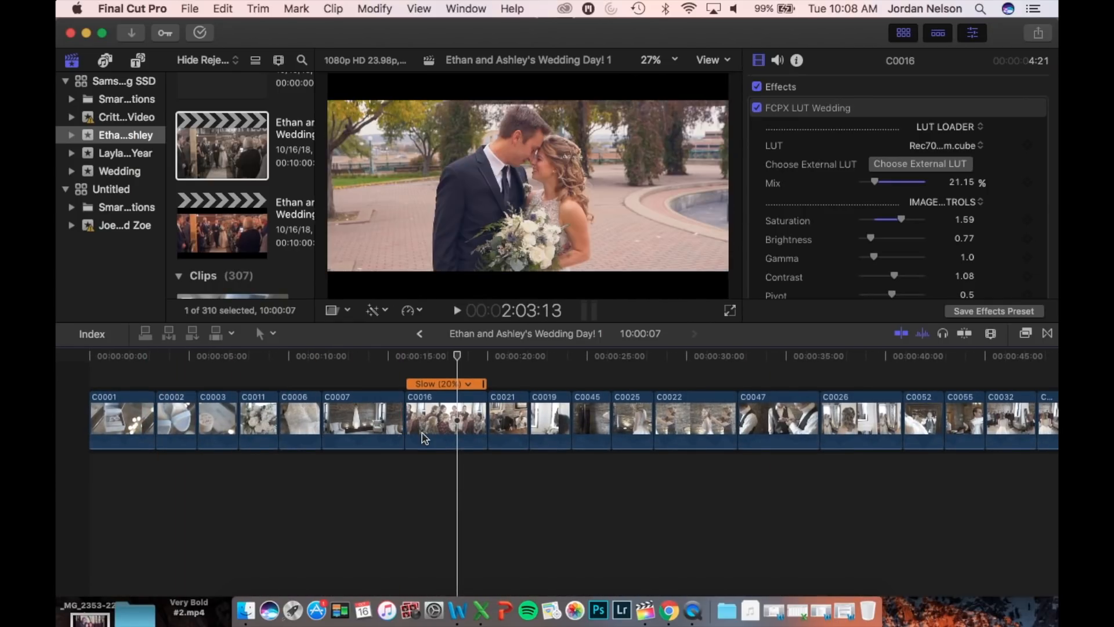
# Open the second wedding project from the browser and add the FCPX LUT Wedding effect to the longest C0032 clip near 50 seconds.
pyautogui.doubleClick(216, 222)
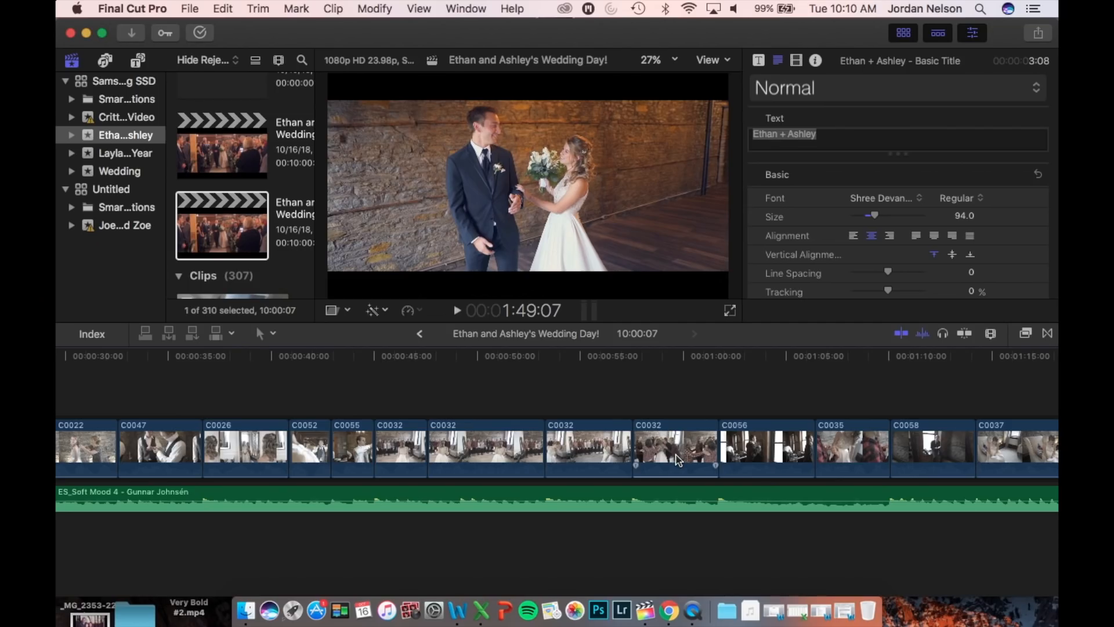
pyautogui.click(1026, 333)
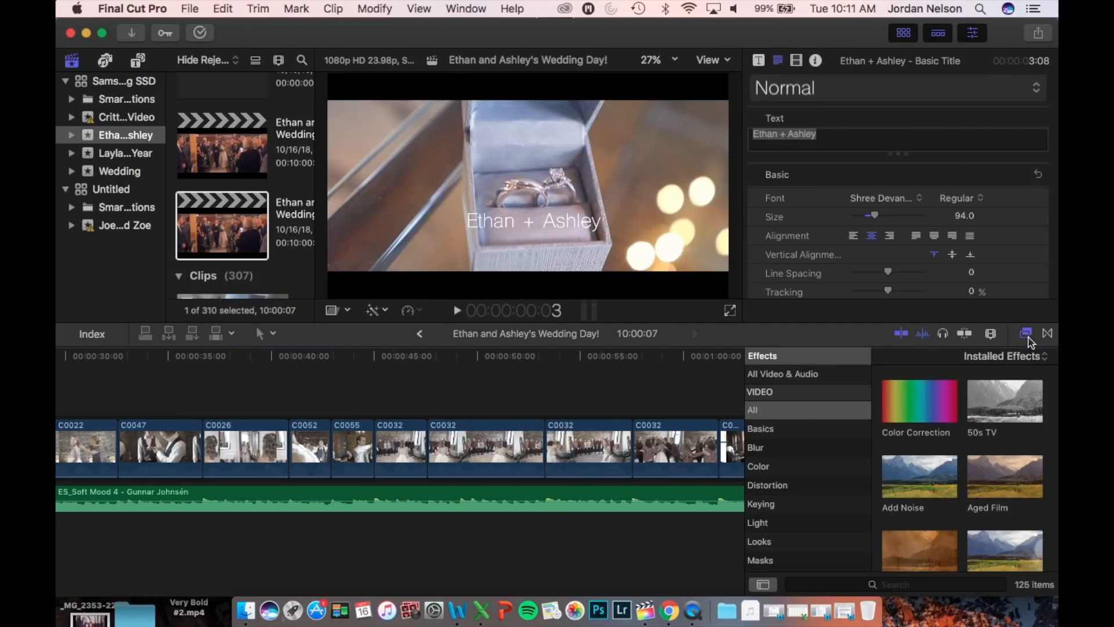
pyautogui.scroll(-5, 789, 473)
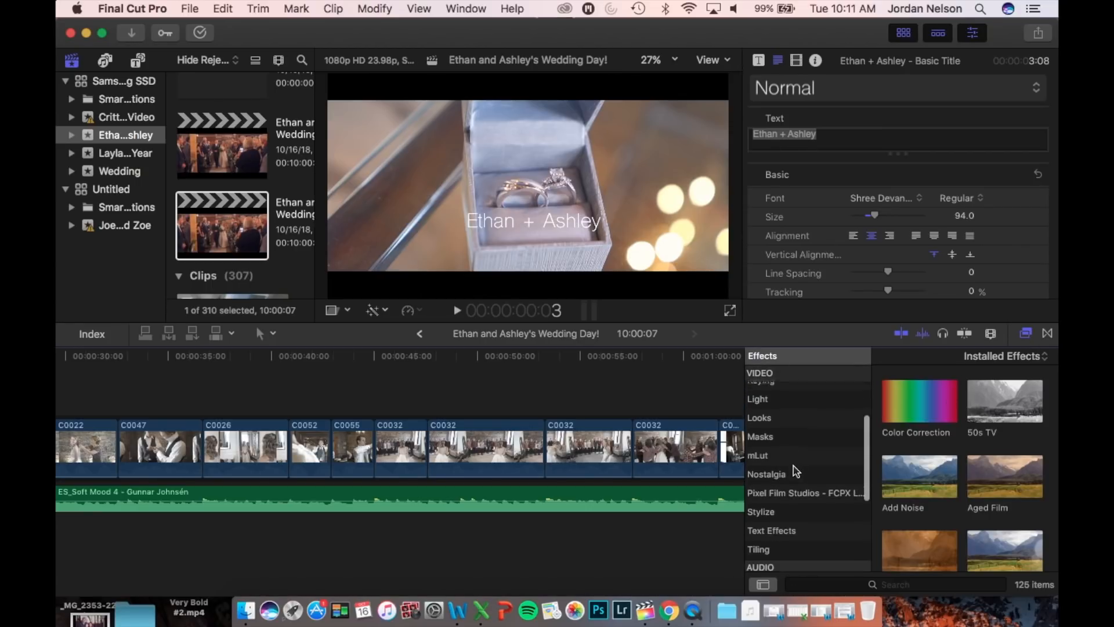
pyautogui.click(785, 476)
pyautogui.click(908, 422)
pyautogui.moveTo(923, 418); pyautogui.dragTo(482, 444)
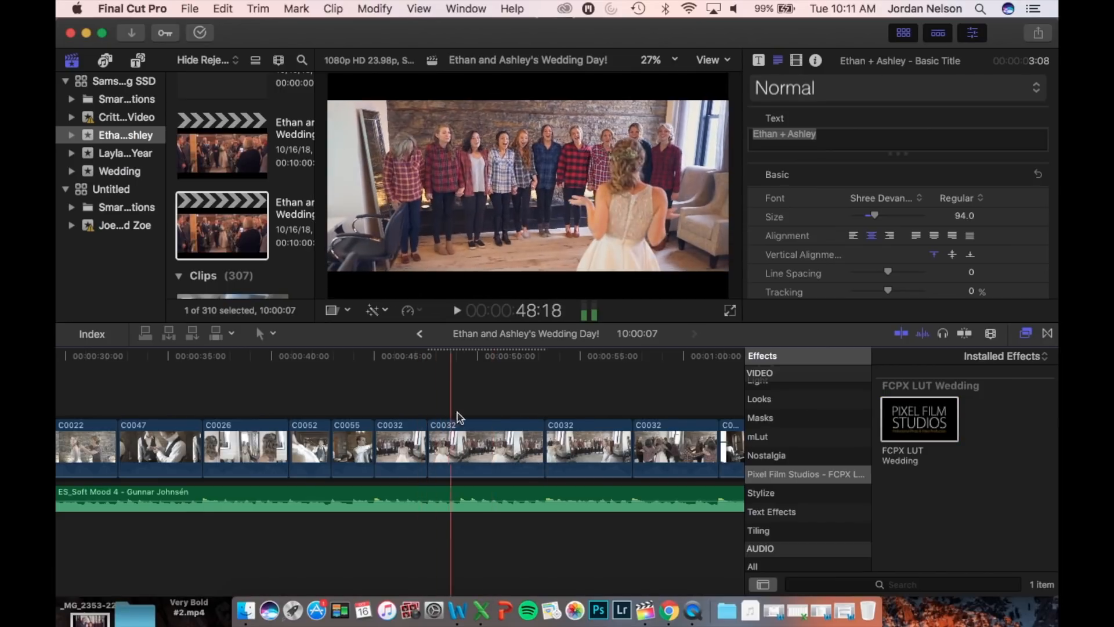
# Examine the long C0032 clip's effect settings, covering both FCPX LUT Wedding instances and the Letterbox.
pyautogui.click(493, 448)
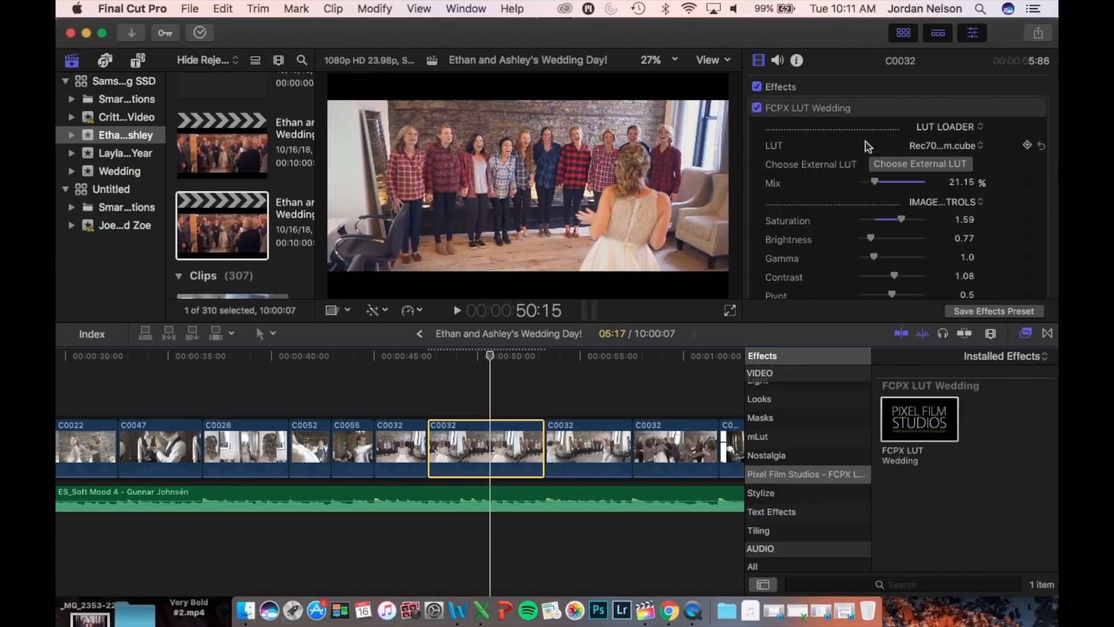
pyautogui.scroll(-10, 816, 133)
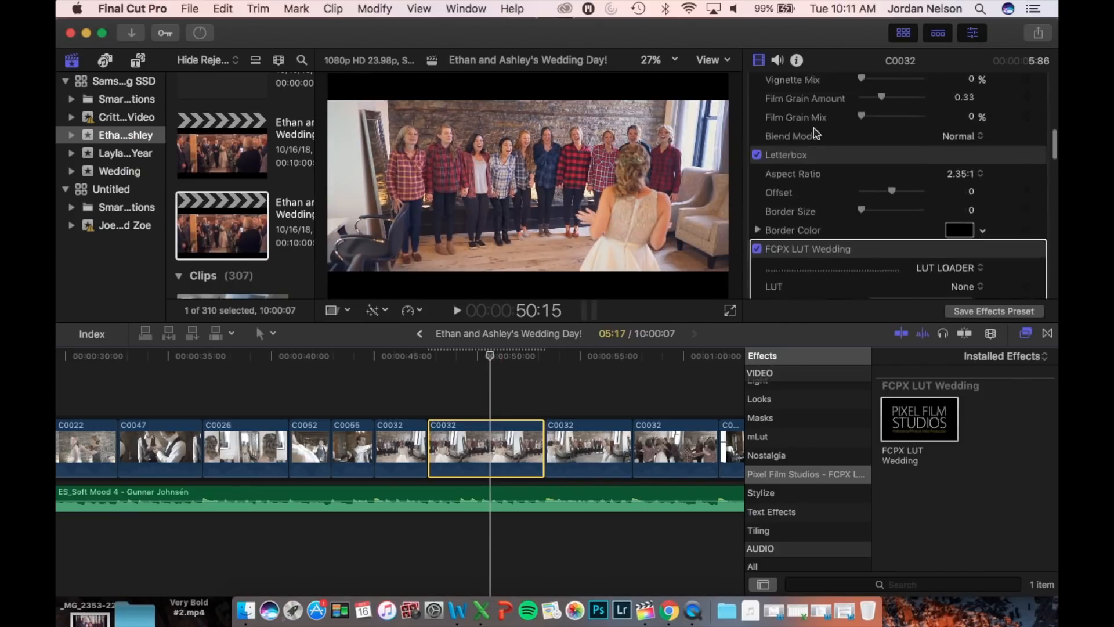
pyautogui.scroll(-6, 815, 133)
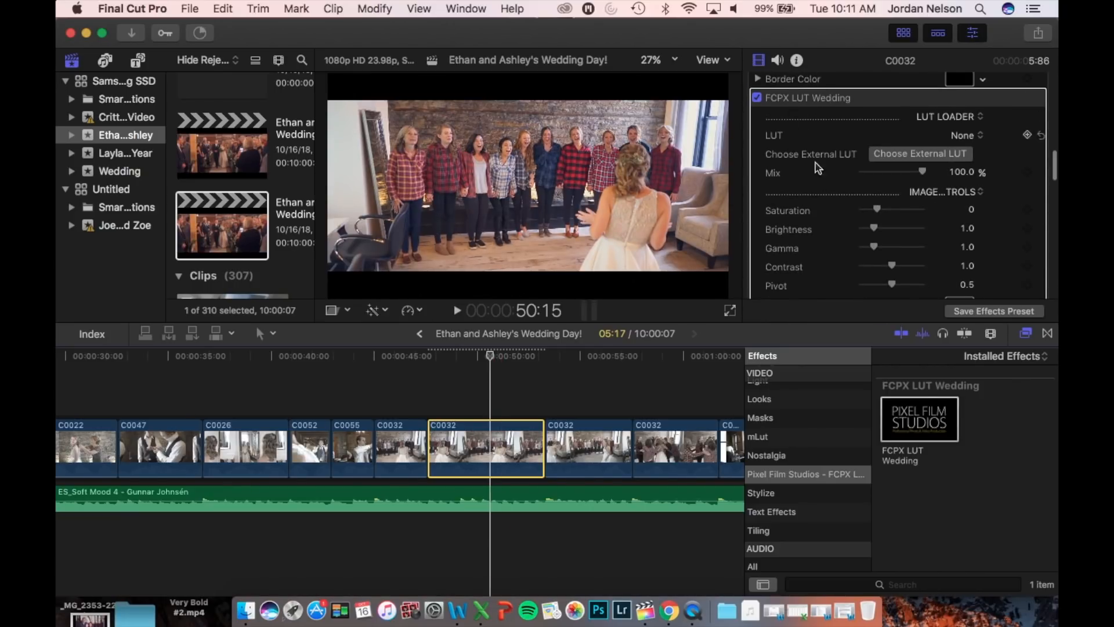
pyautogui.scroll(-3, 795, 130)
pyautogui.scroll(15, 848, 134)
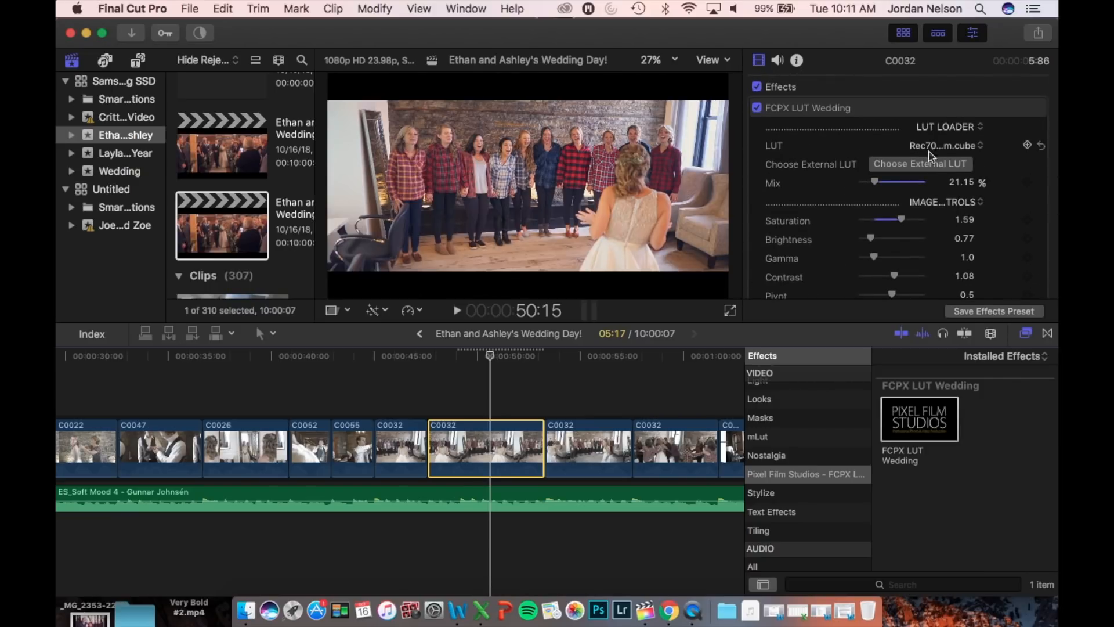
# Check the first FCPX LUT Wedding effect's LUT choice and compare the C0032 clip with that effect off and on.
pyautogui.click(958, 153)
pyautogui.click(958, 152)
pyautogui.click(758, 107)
pyautogui.click(758, 108)
pyautogui.click(758, 108)
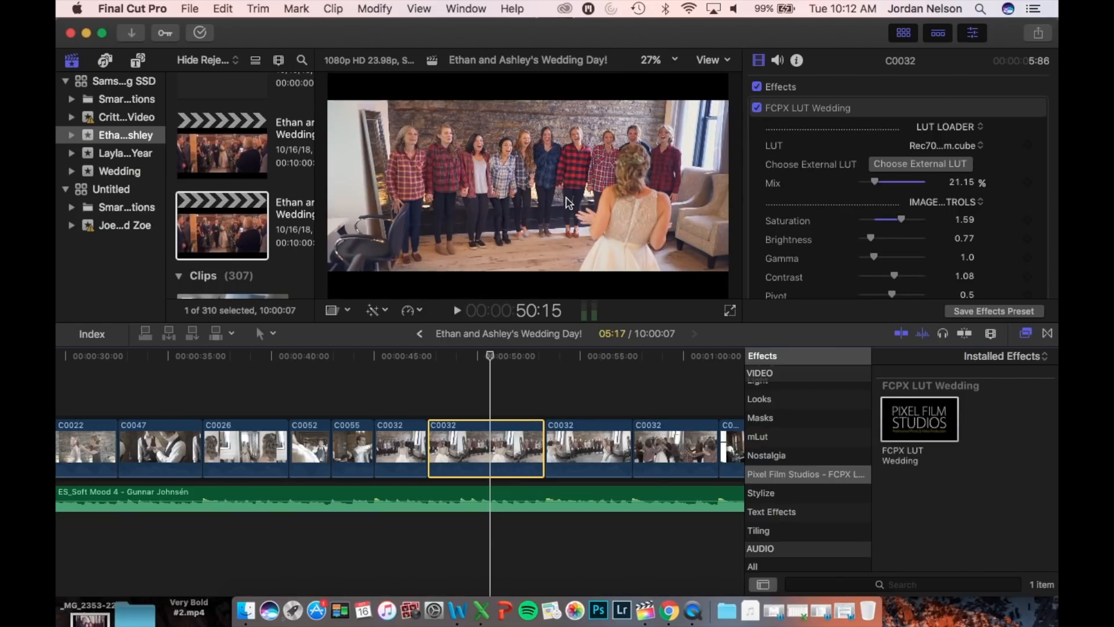
# Try to paste the long C0032 clip's attributes onto the next C0032 clip, excluding Volume, Retiming, Letterbox and the second FCPX LUT Wedding.
pyautogui.press('super+c')
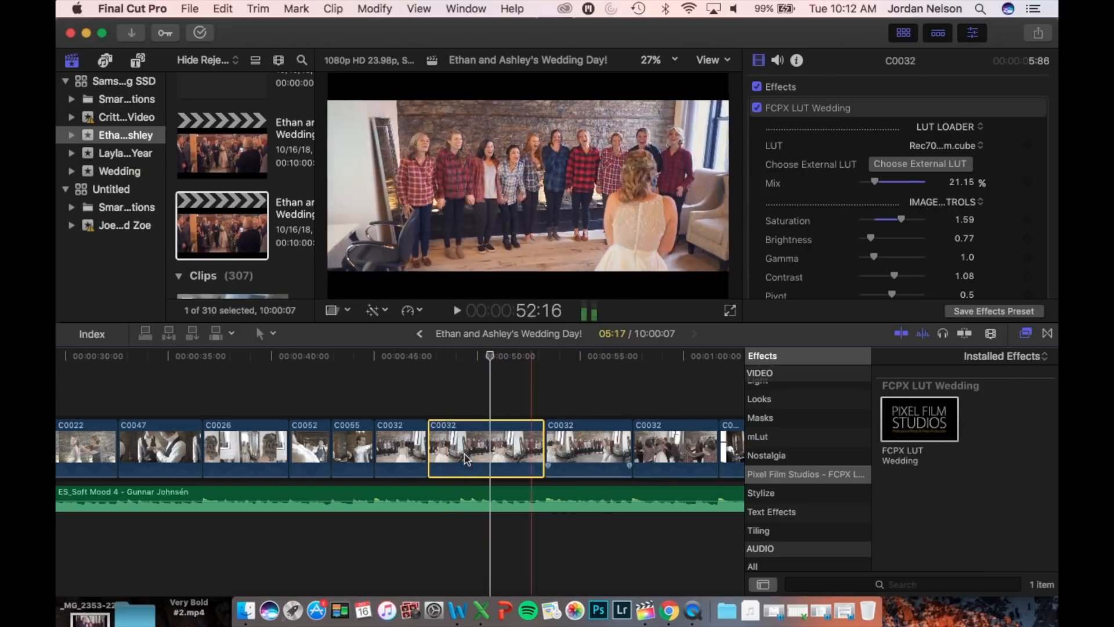
pyautogui.click(582, 452)
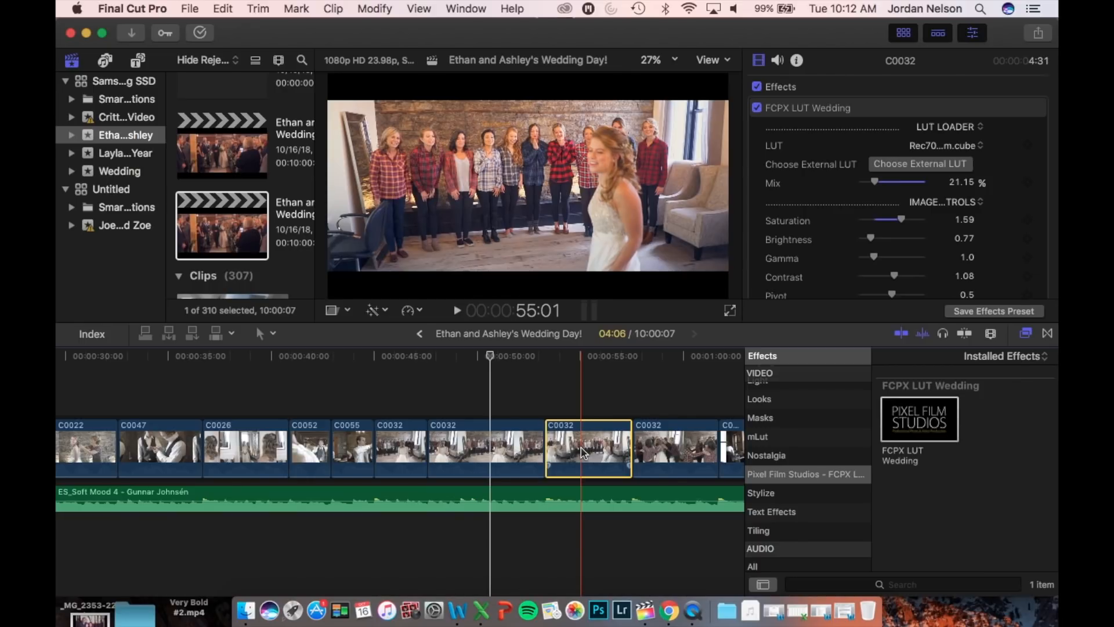
pyautogui.press('super+shift+v')
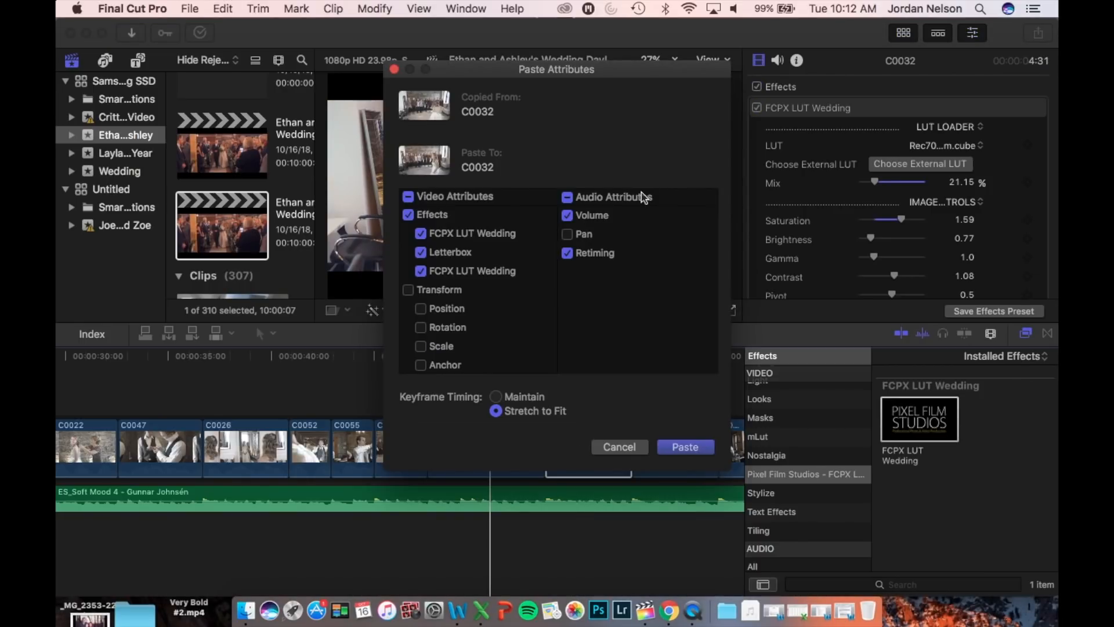
pyautogui.click(567, 216)
pyautogui.click(567, 253)
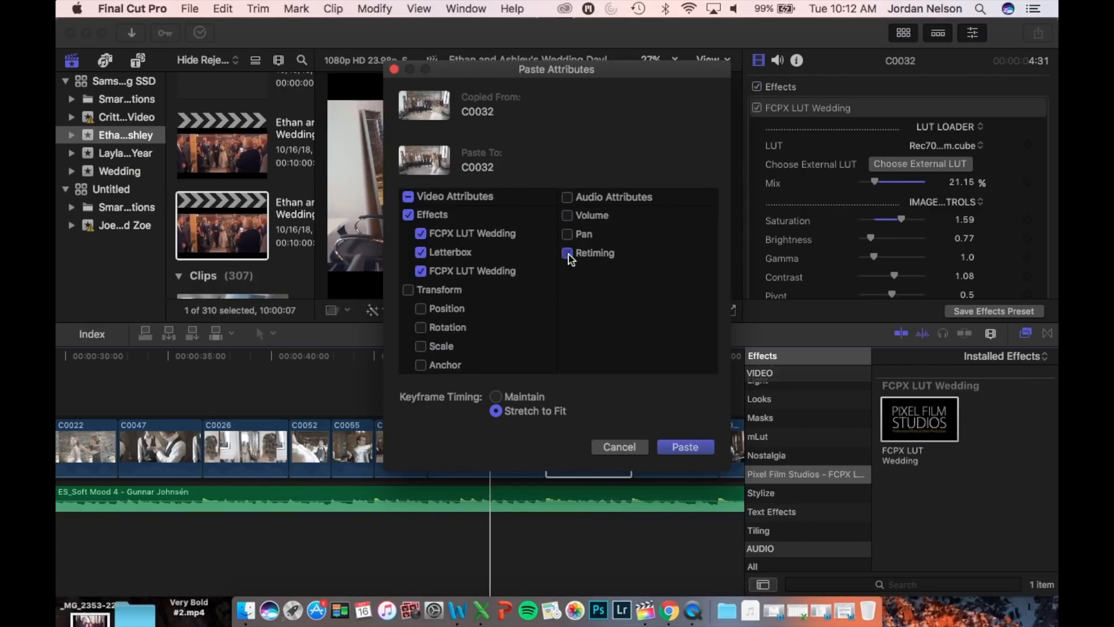
pyautogui.click(421, 255)
pyautogui.click(421, 272)
pyautogui.click(605, 450)
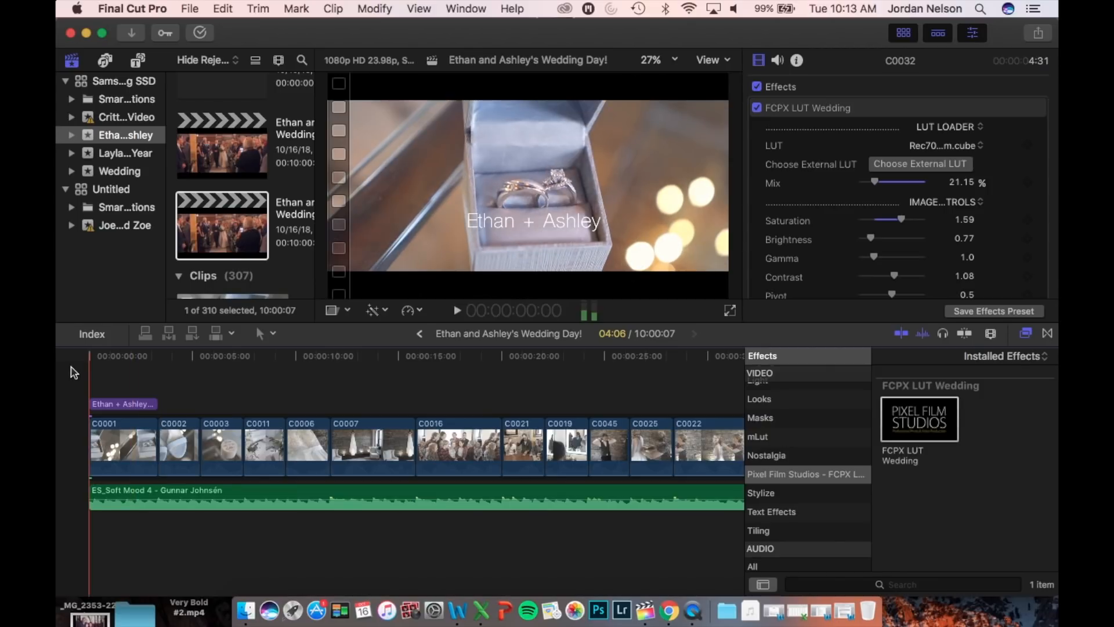
# Browse the installed titles for a basic text title and return to the start of the timeline.
pyautogui.click(138, 61)
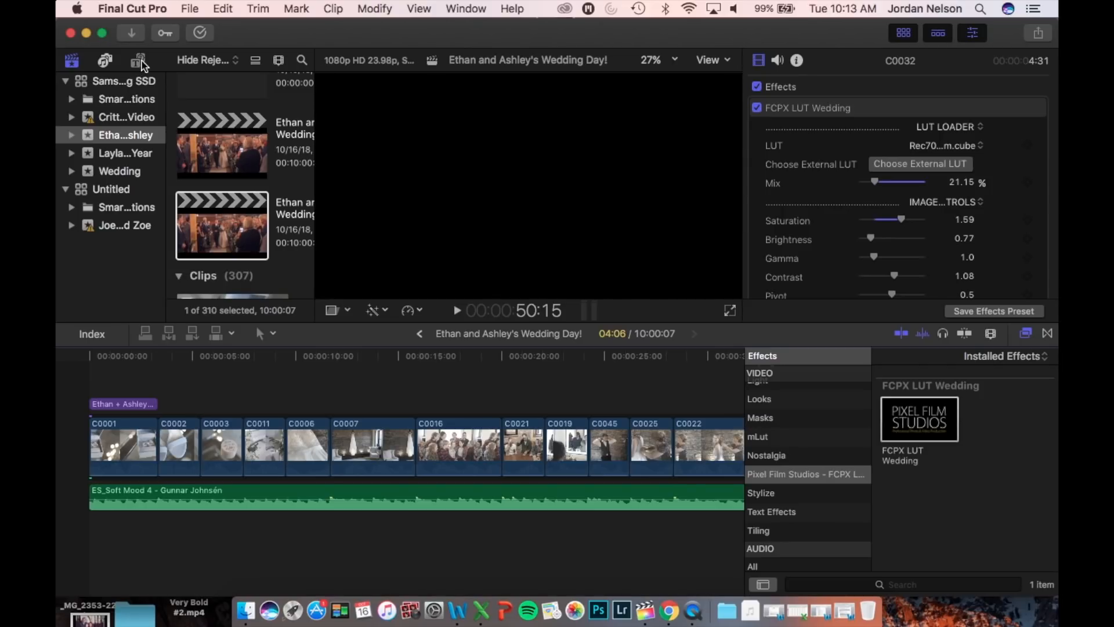
pyautogui.scroll(-5, 244, 188)
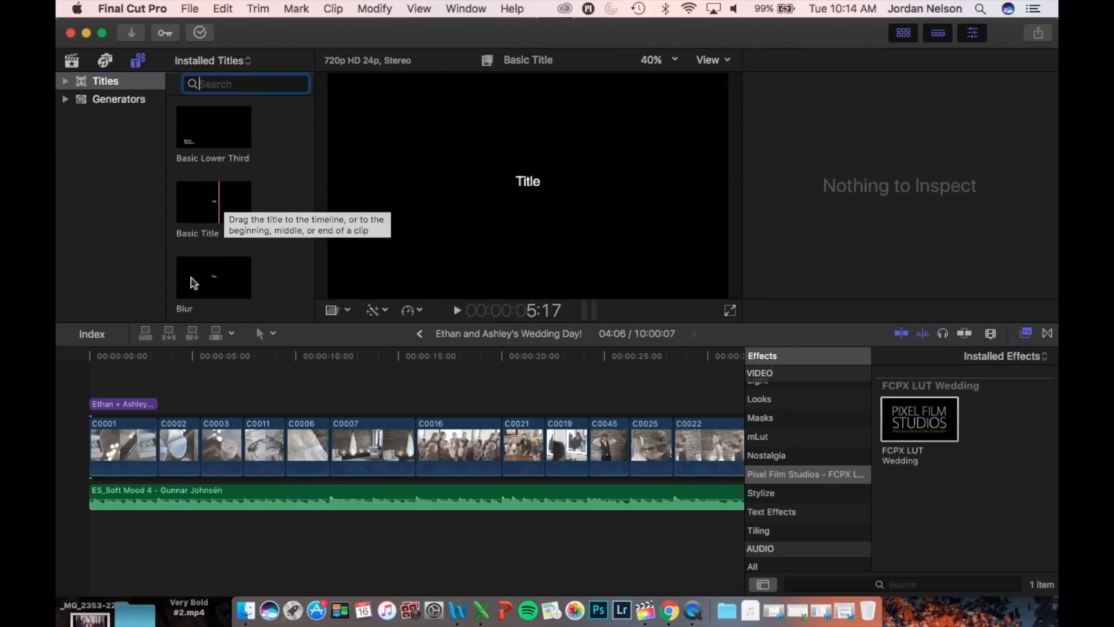
pyautogui.click(94, 383)
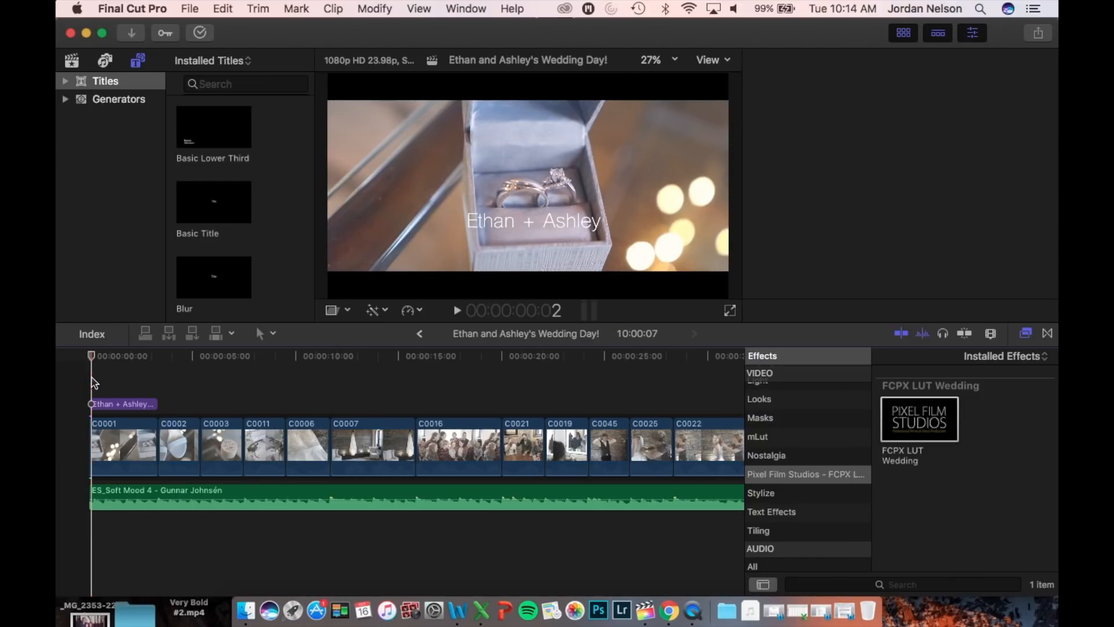
# Open the text of the title over the first clip and examine its font options.
pyautogui.click(117, 404)
pyautogui.doubleClick(121, 405)
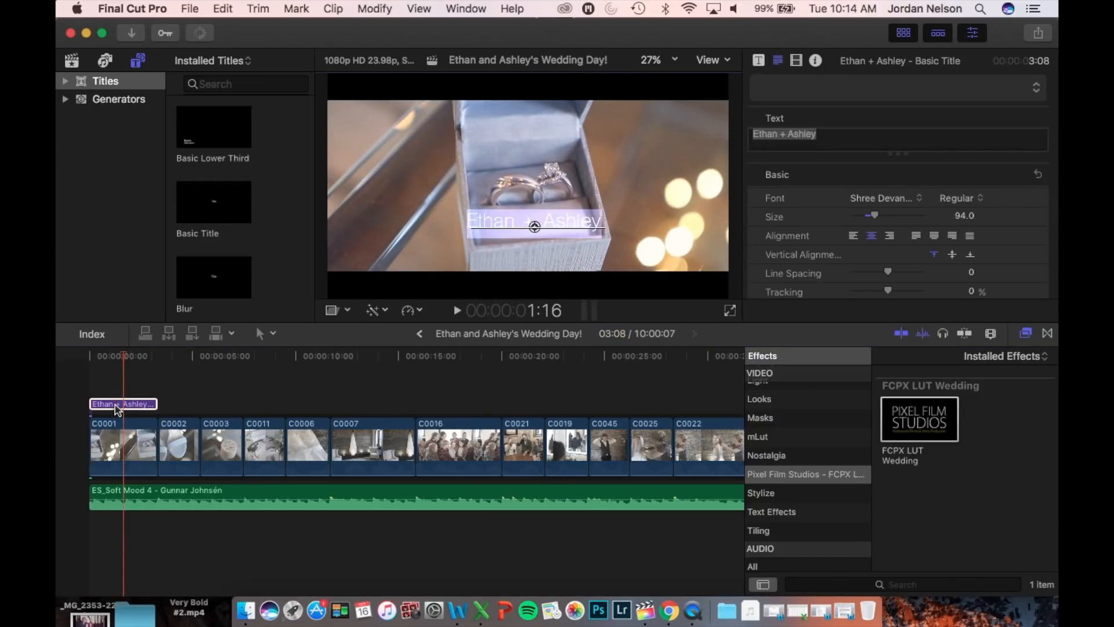
pyautogui.click(912, 200)
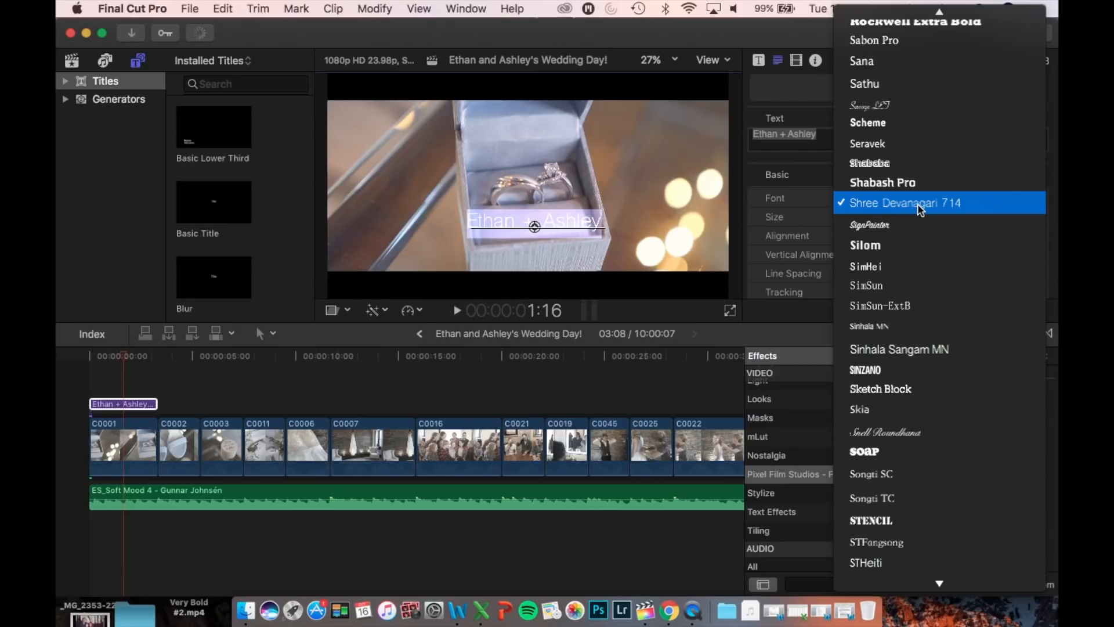
pyautogui.click(86, 374)
pyautogui.click(93, 364)
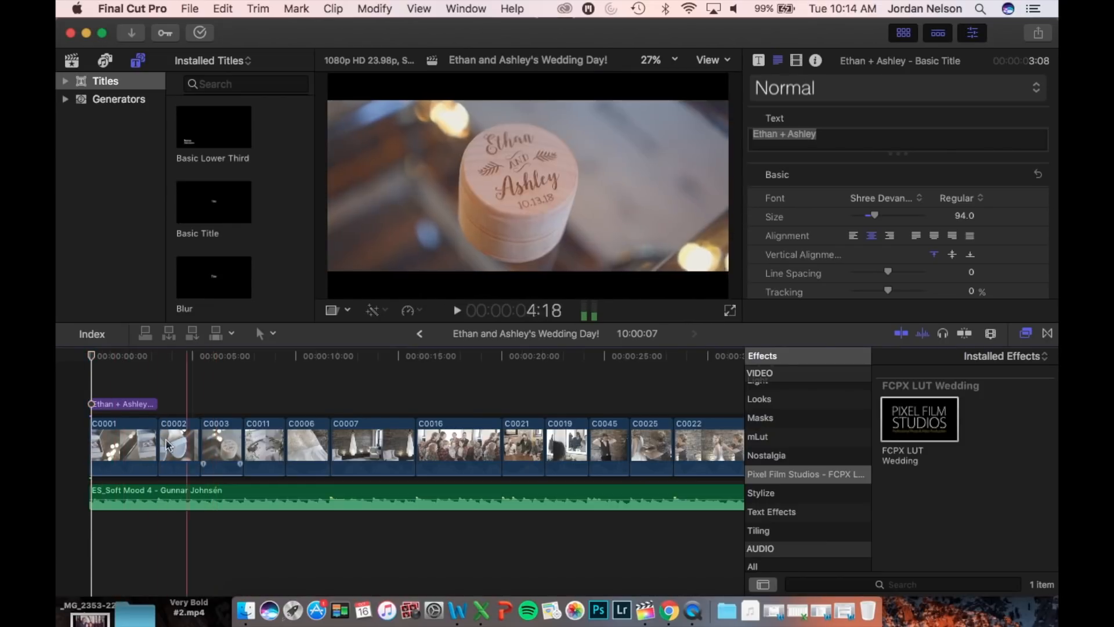
# Compare the first clip, C0001, with its Letterbox effect off and on.
pyautogui.click(128, 446)
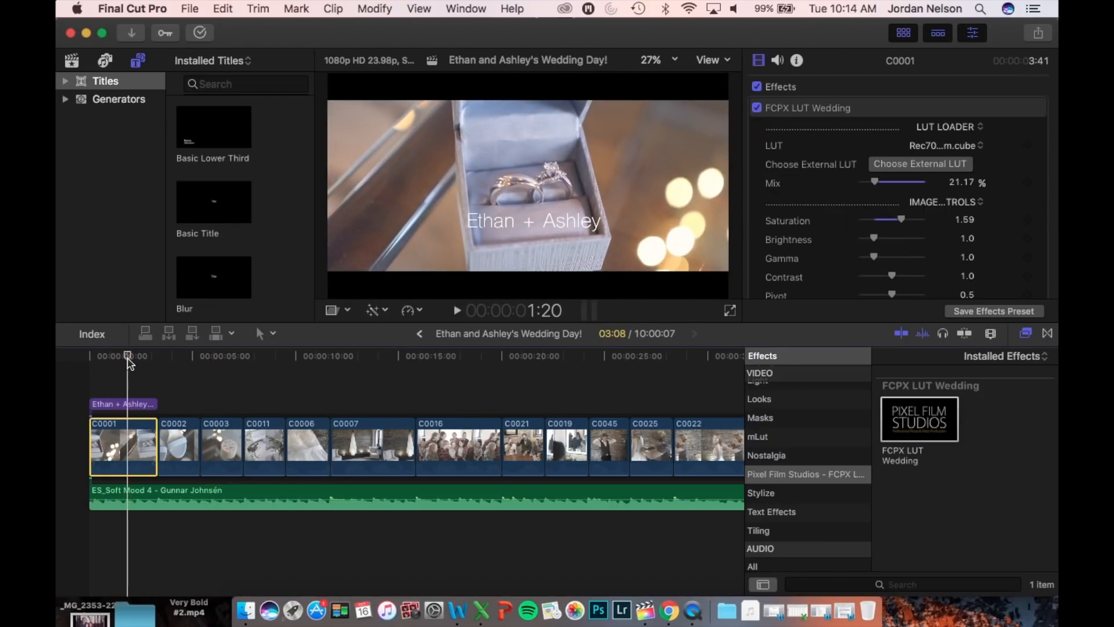
pyautogui.scroll(-15, 858, 112)
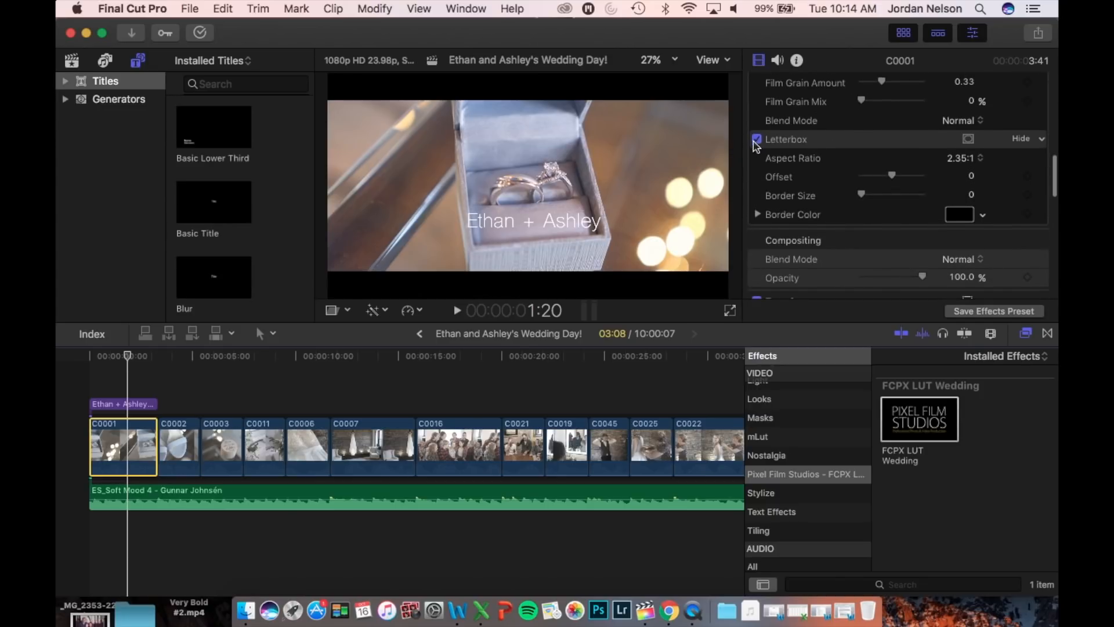
pyautogui.click(757, 140)
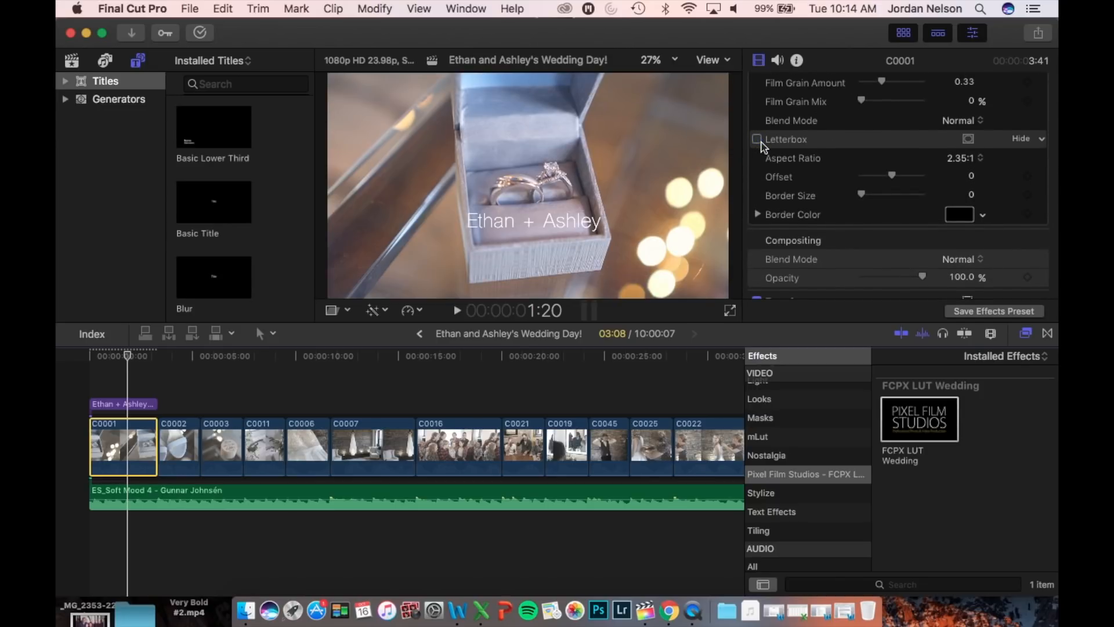
pyautogui.click(756, 139)
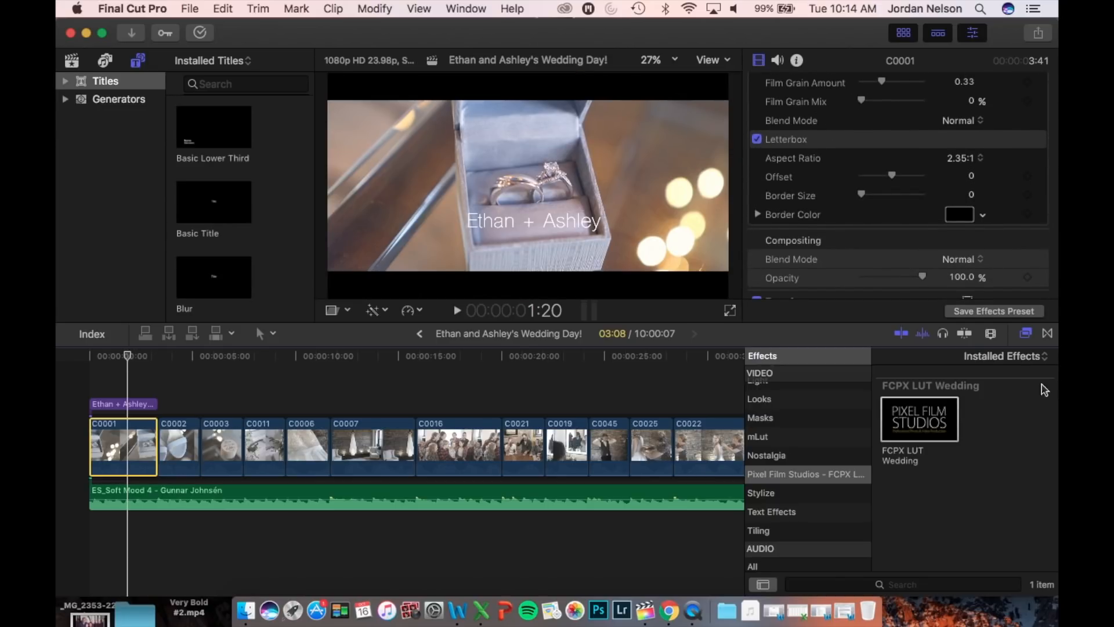
# Search all video effects for Letterbox.
pyautogui.click(1026, 334)
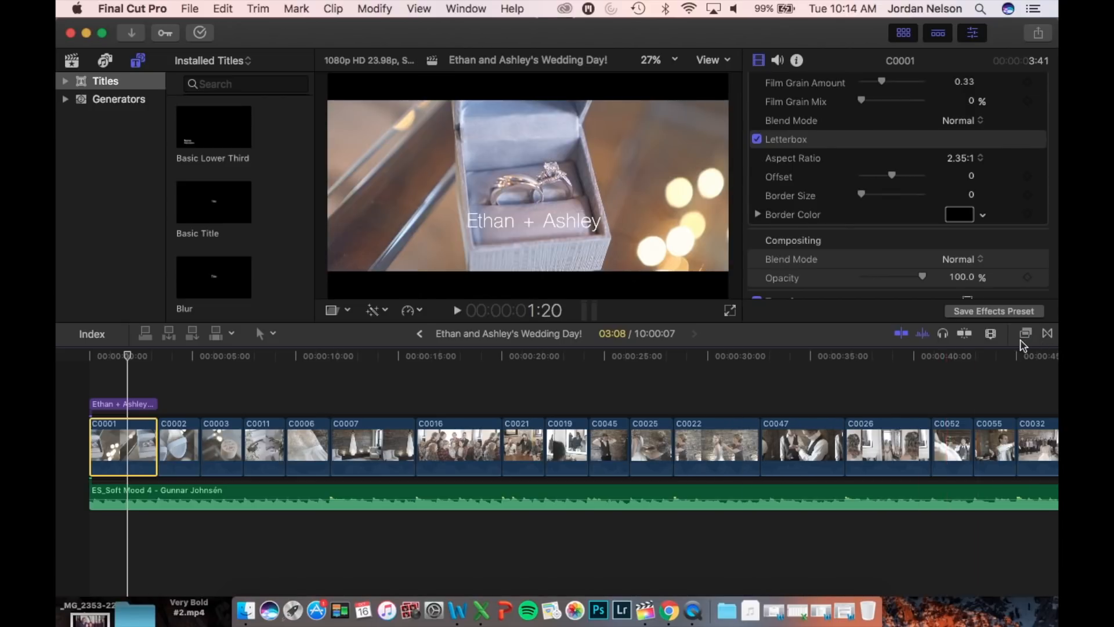
pyautogui.click(1026, 335)
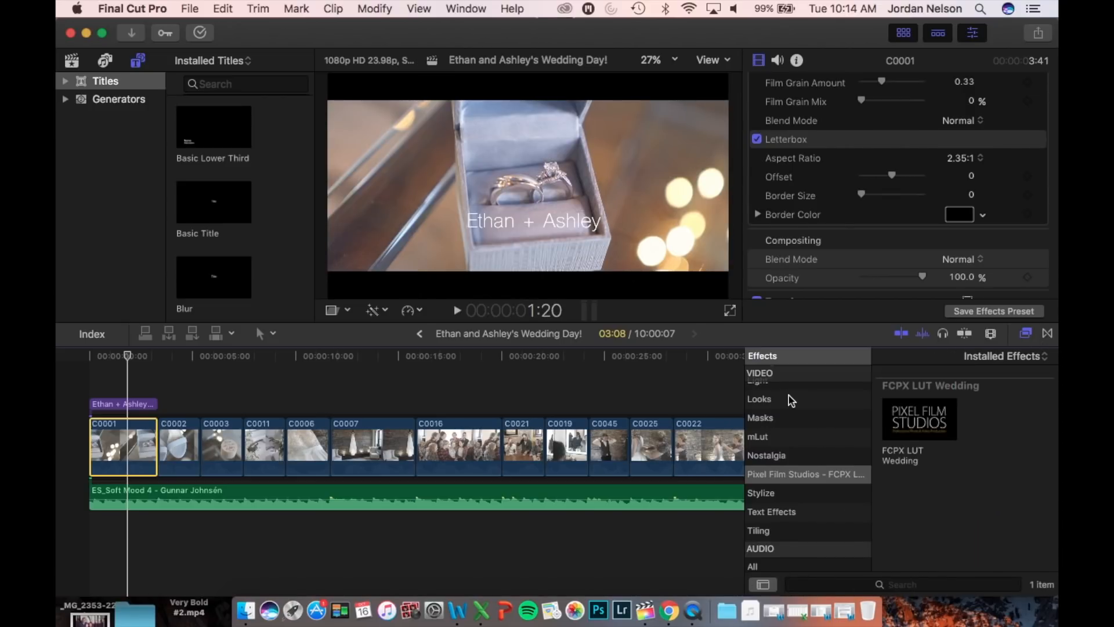
pyautogui.scroll(5, 783, 396)
pyautogui.click(774, 409)
pyautogui.click(897, 583)
pyautogui.write('letterbo')
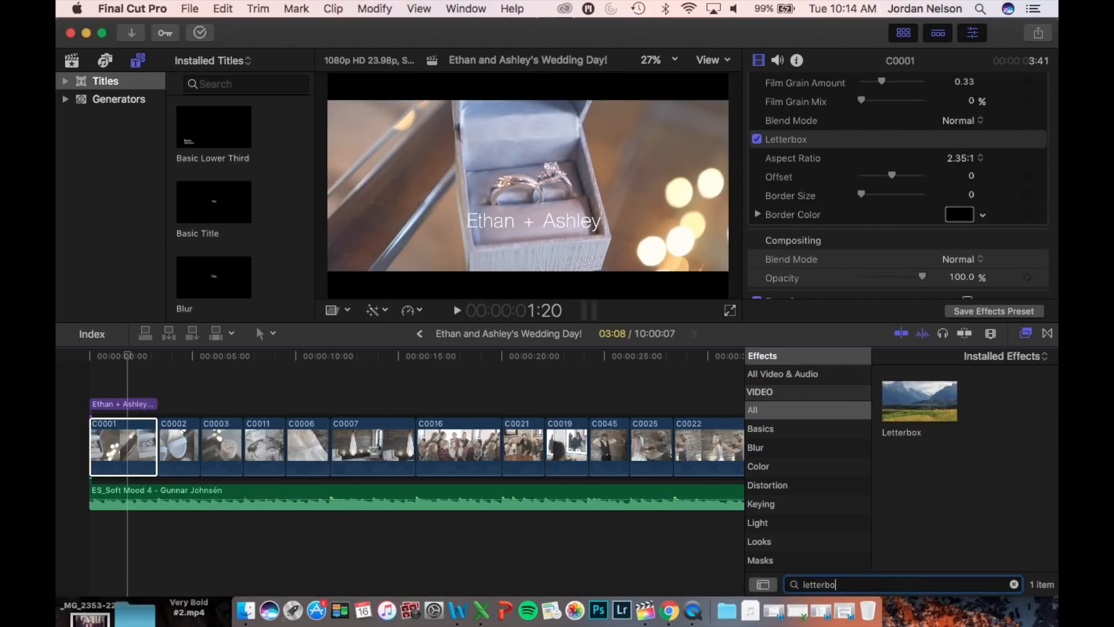
# Apply the Letterbox effect to the first clip, C0001, and keep its aspect ratio at 2.35:1.
pyautogui.moveTo(920, 401); pyautogui.dragTo(178, 432)
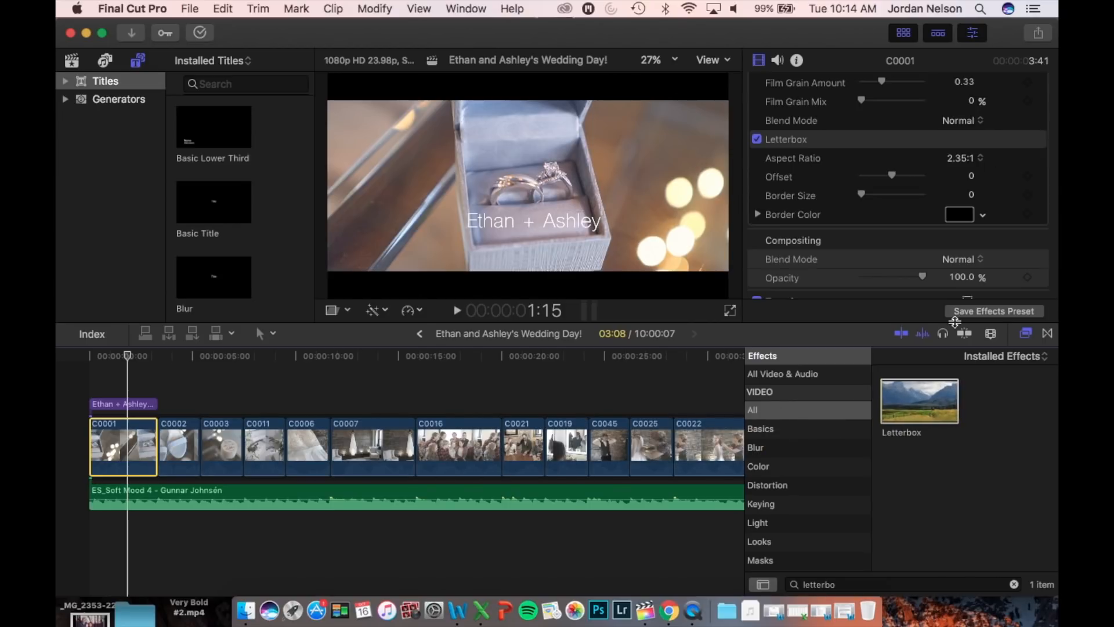
pyautogui.click(976, 160)
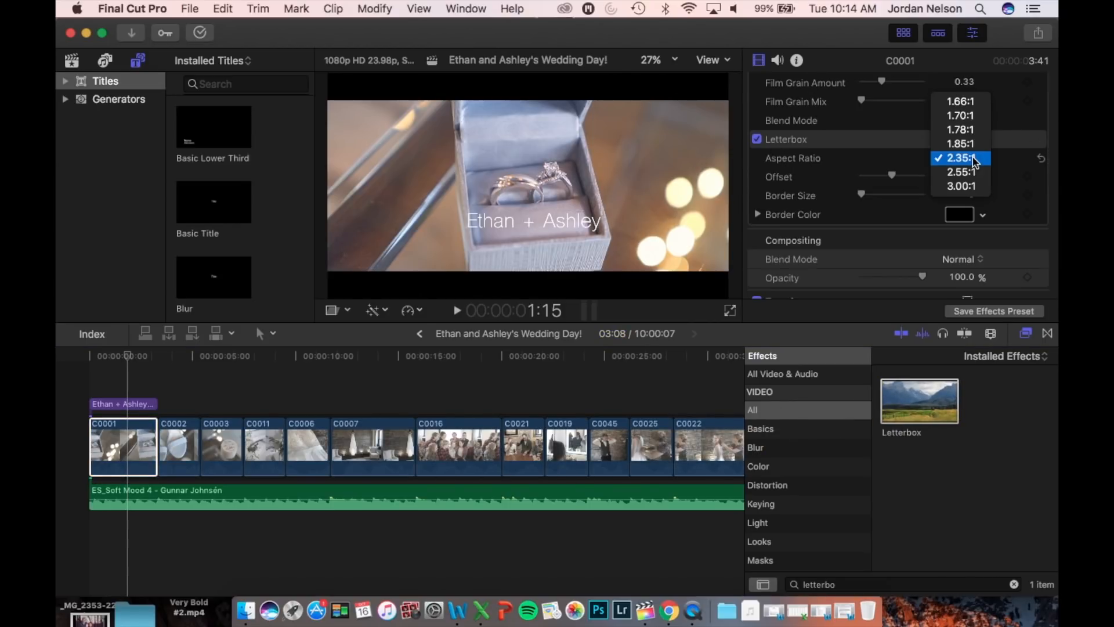
pyautogui.click(975, 161)
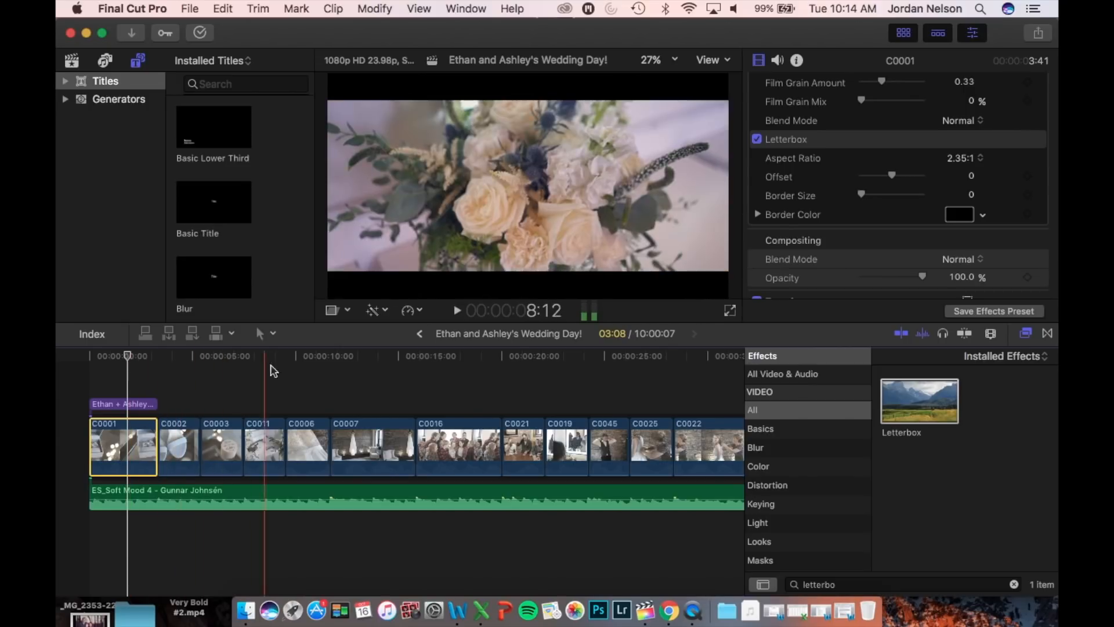
# Fine-tune the Letterbox offset of clip C0016 to reframe the group shot within the black bars.
pyautogui.click(467, 439)
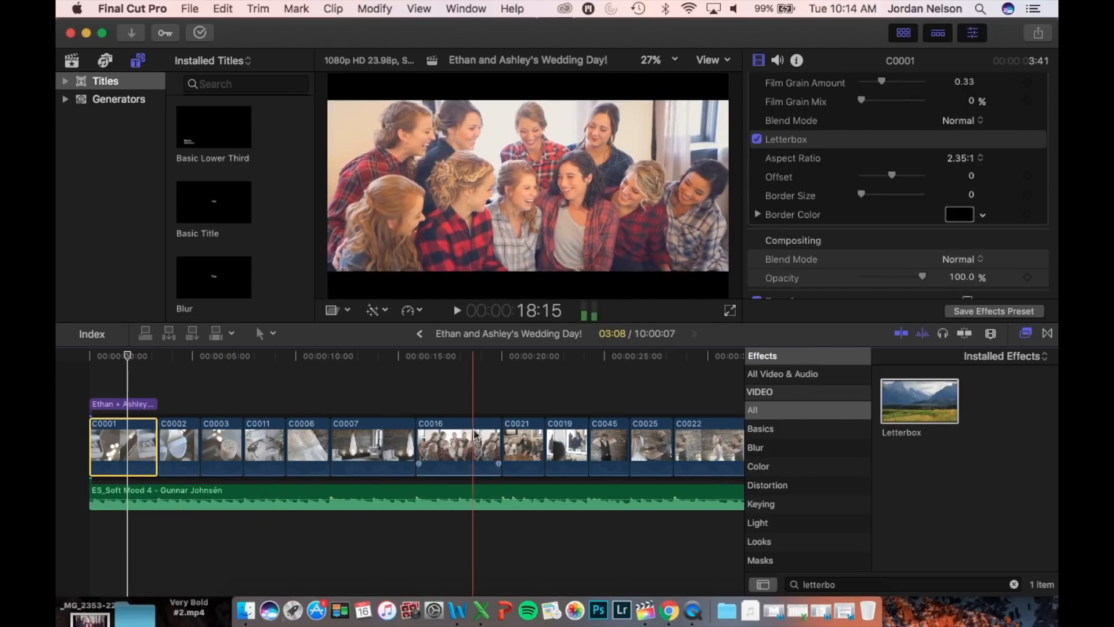
pyautogui.click(462, 357)
pyautogui.scroll(-10, 946, 186)
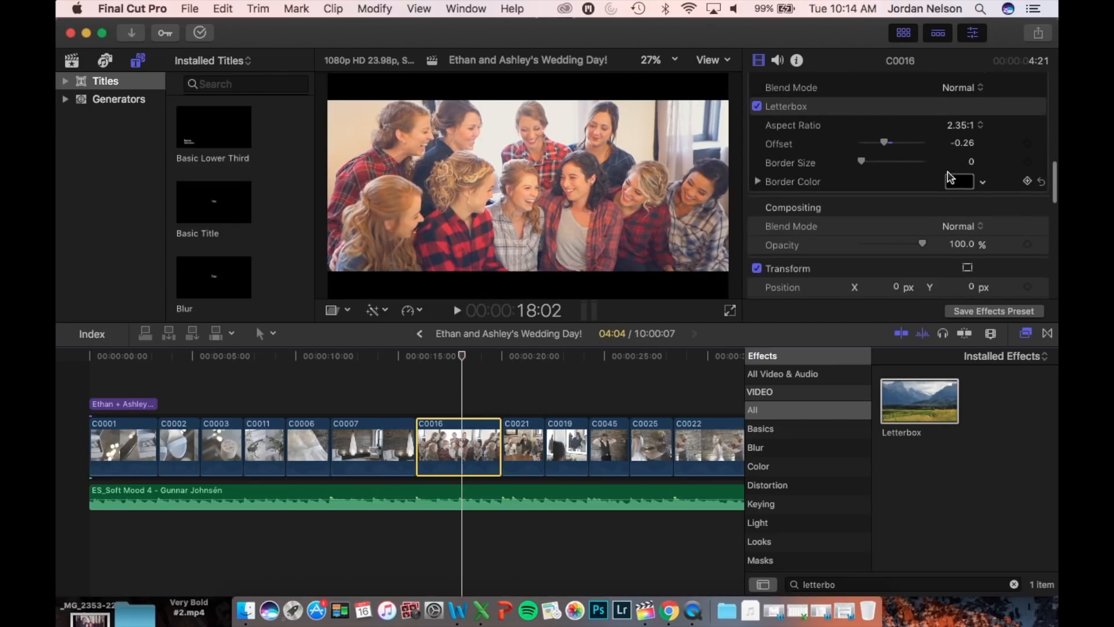
pyautogui.moveTo(885, 144)
pyautogui.mouseDown()
pyautogui.moveTo(898, 149)
pyautogui.moveTo(882, 155)
pyautogui.mouseUp()
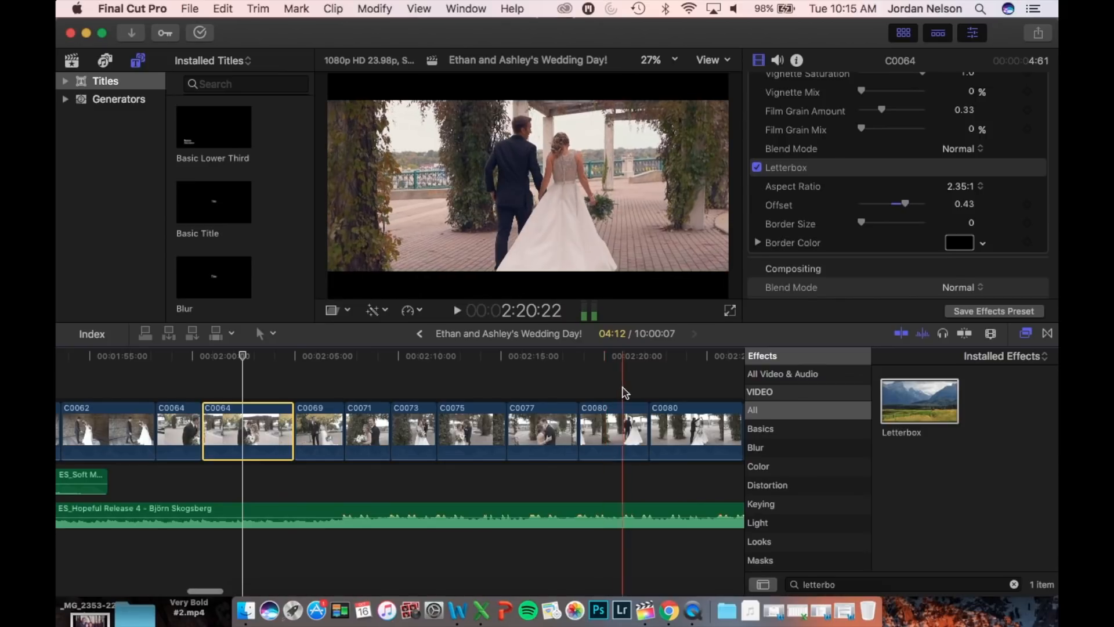
# Skim the rest of the timeline past the ceremony to the reception clips around the eight-minute mark.
pyautogui.hscroll(10, 581, 418)
pyautogui.hscroll(15, 516, 435)
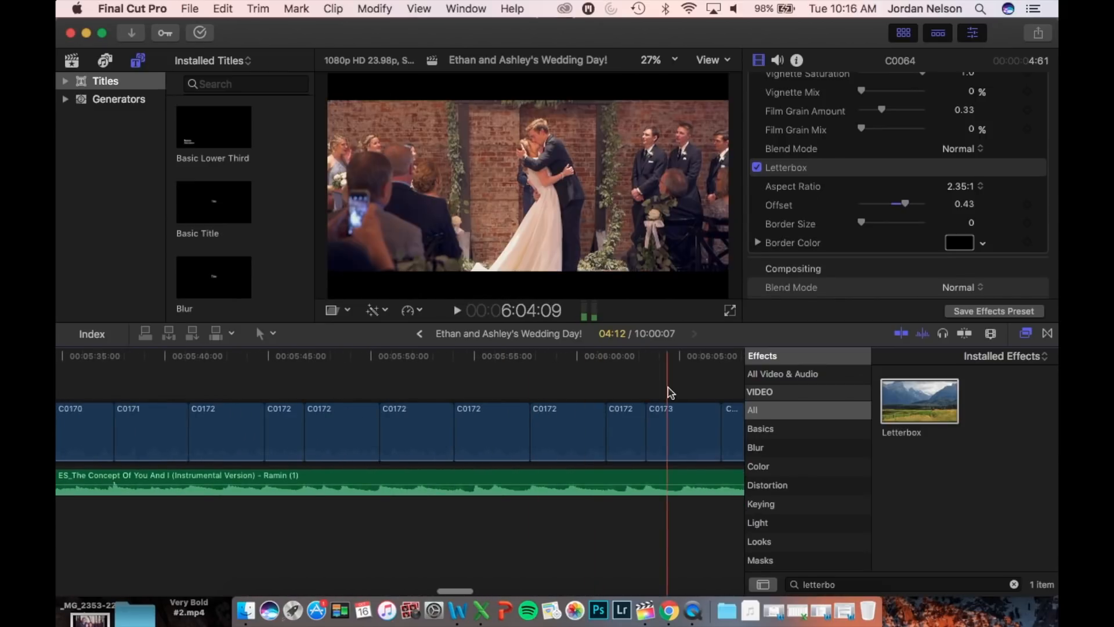
pyautogui.hscroll(15, 667, 393)
pyautogui.hscroll(20, 659, 388)
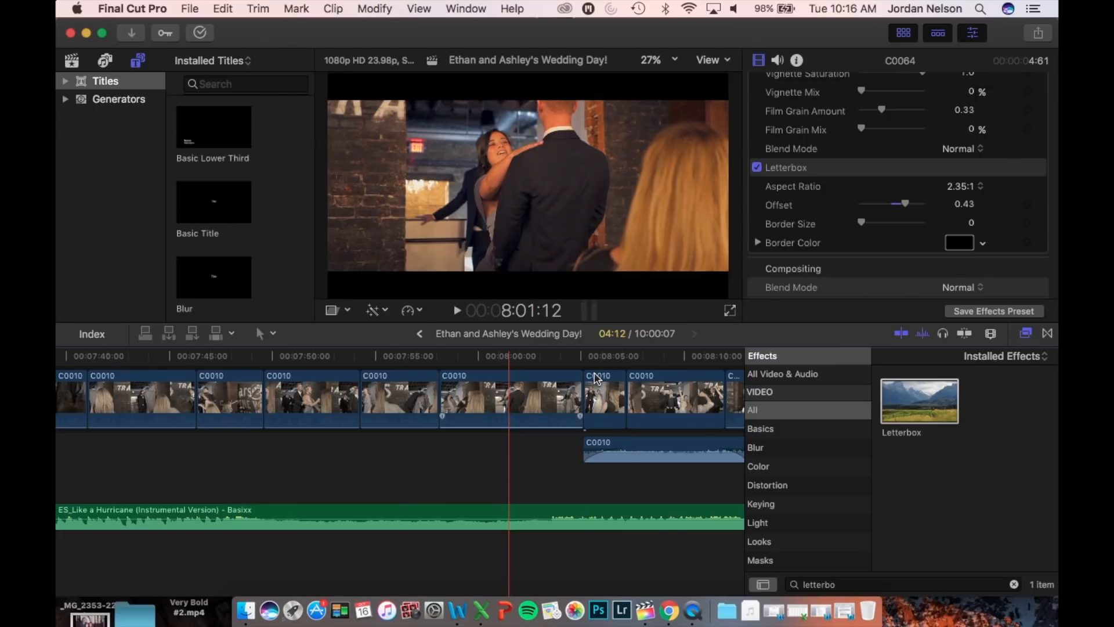
# Set up a Master File export of the project with the H.264 Better Quality video codec and review its description details.
pyautogui.click(1038, 33)
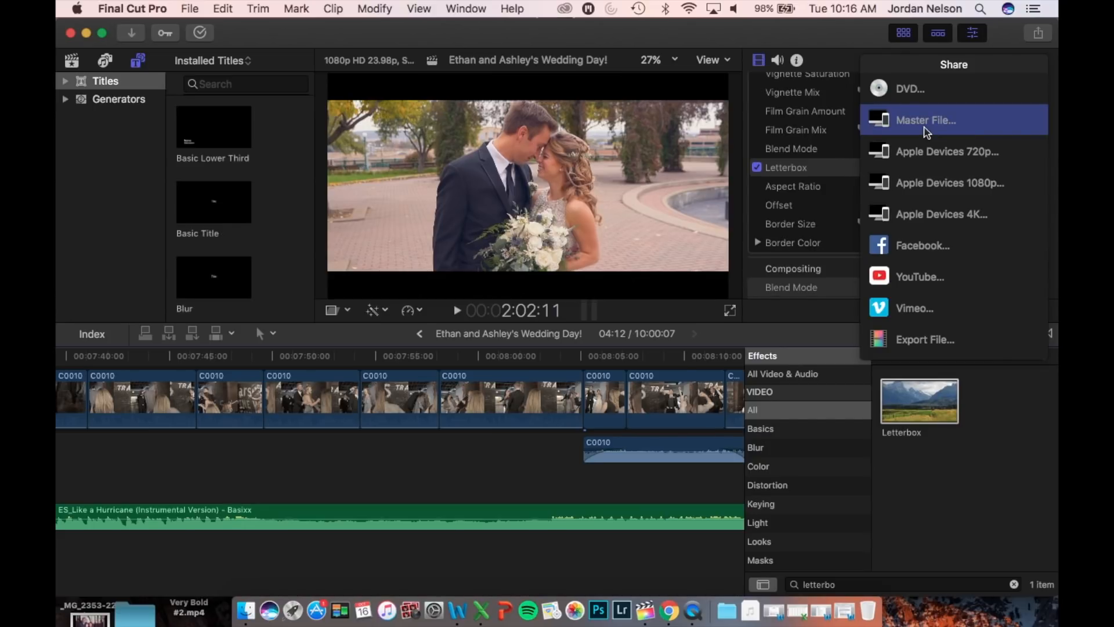
pyautogui.click(927, 120)
pyautogui.click(743, 117)
pyautogui.click(708, 210)
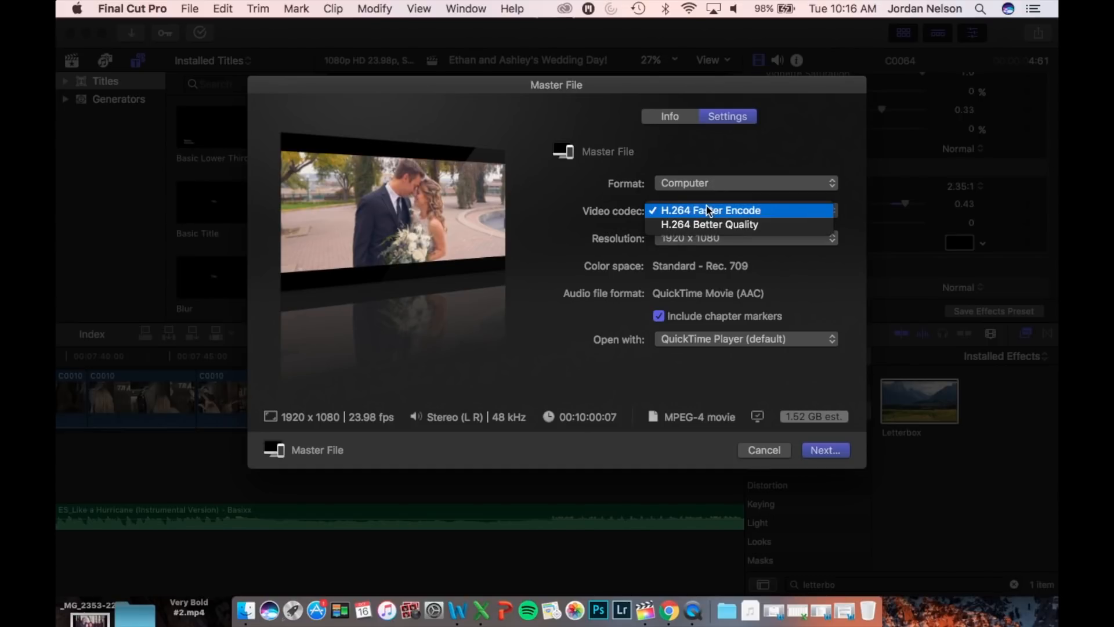
pyautogui.click(716, 224)
pyautogui.click(674, 121)
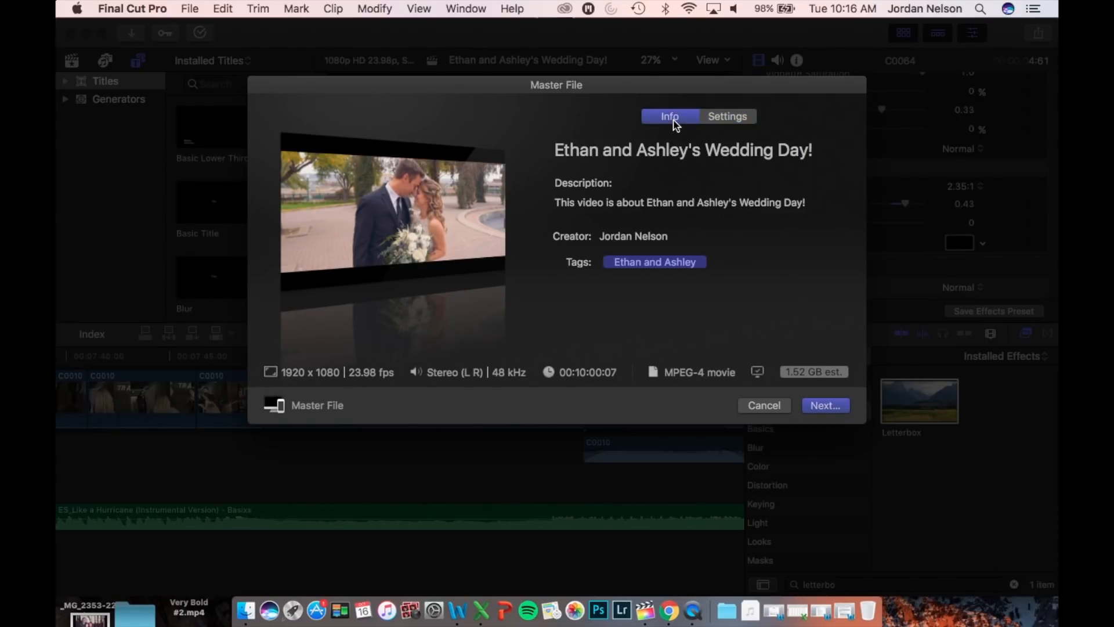